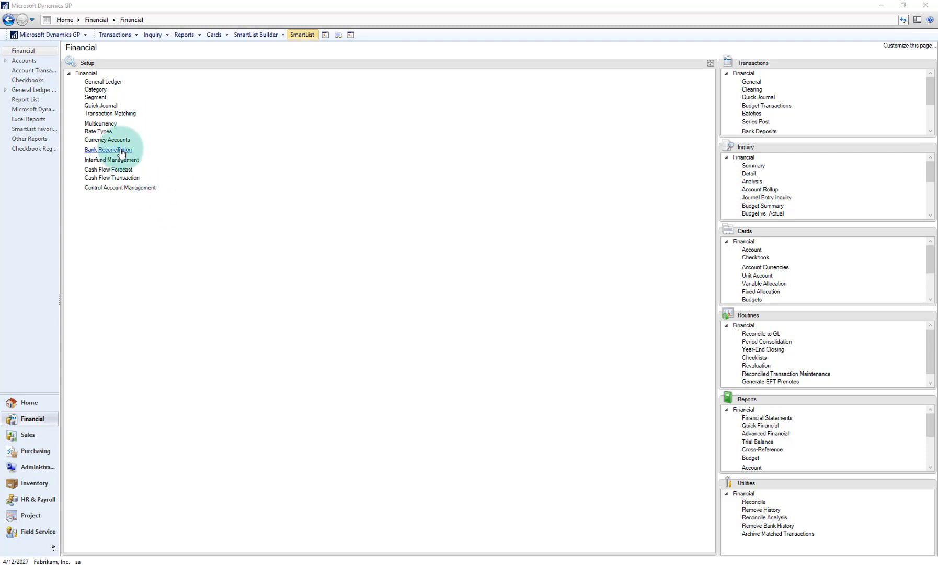
# Open the SmartList Builder dropdown on the Financial page's navigation bar
pyautogui.click(253, 35)
pyautogui.click(253, 34)
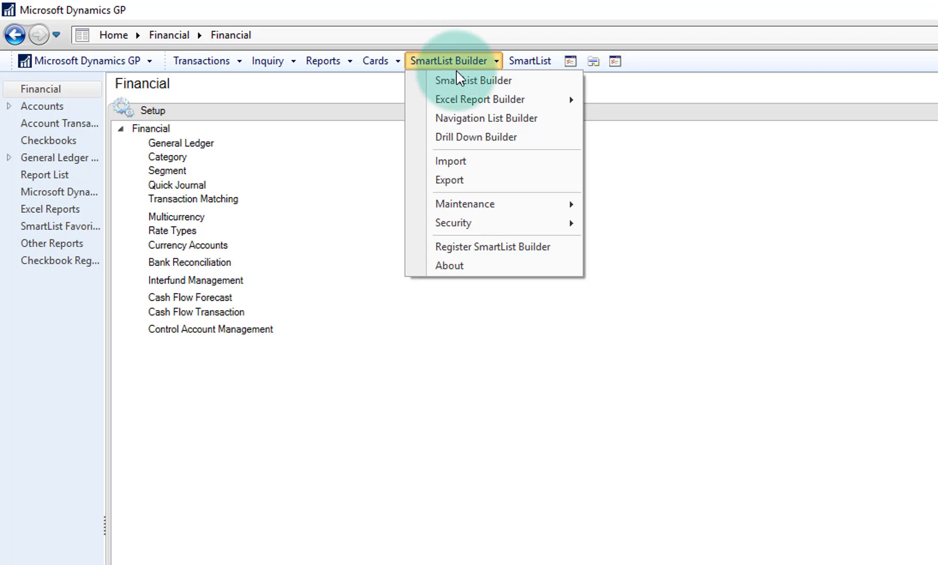
# Start a new SmartList with ID ACCTSEG named 'GL Account Segments'
pyautogui.click(454, 77)
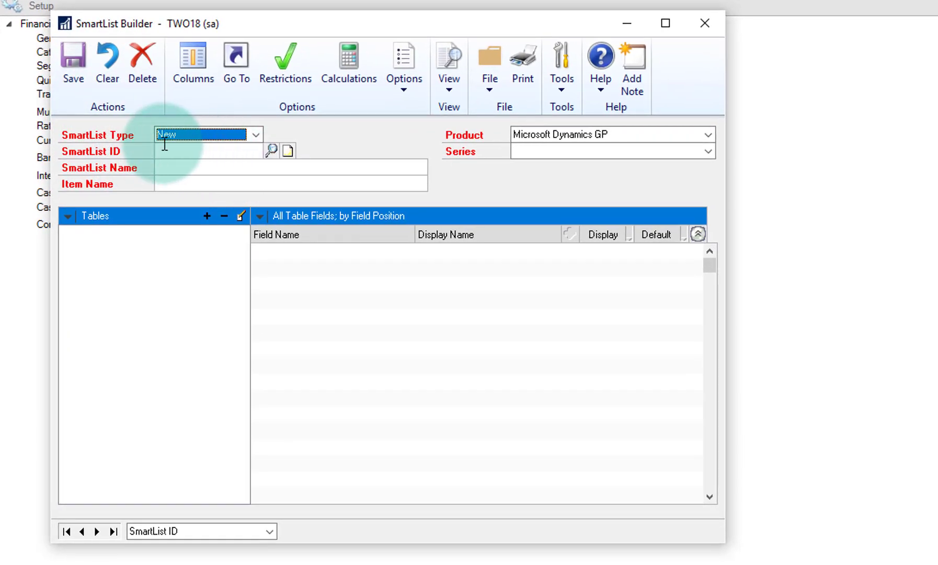
pyautogui.click(184, 153)
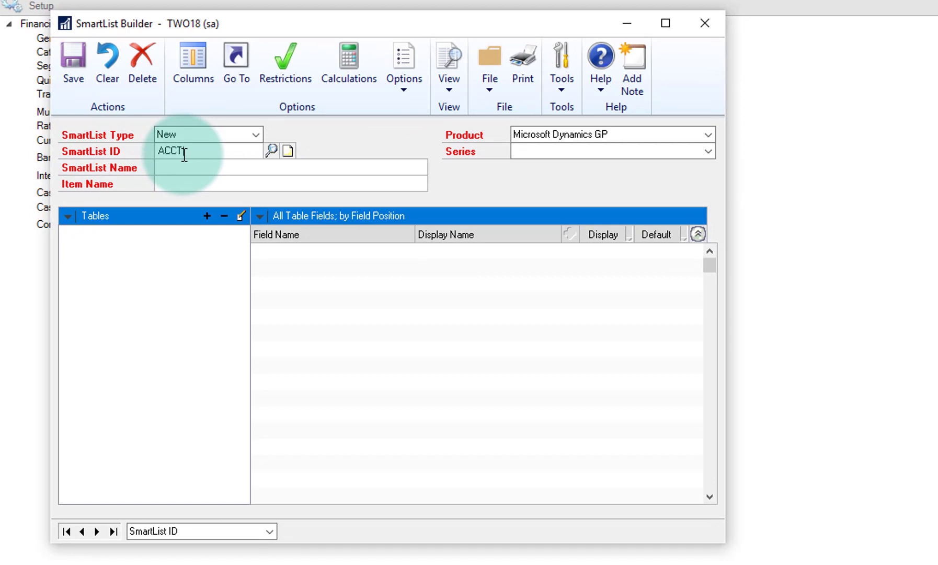
pyautogui.press('Tab')
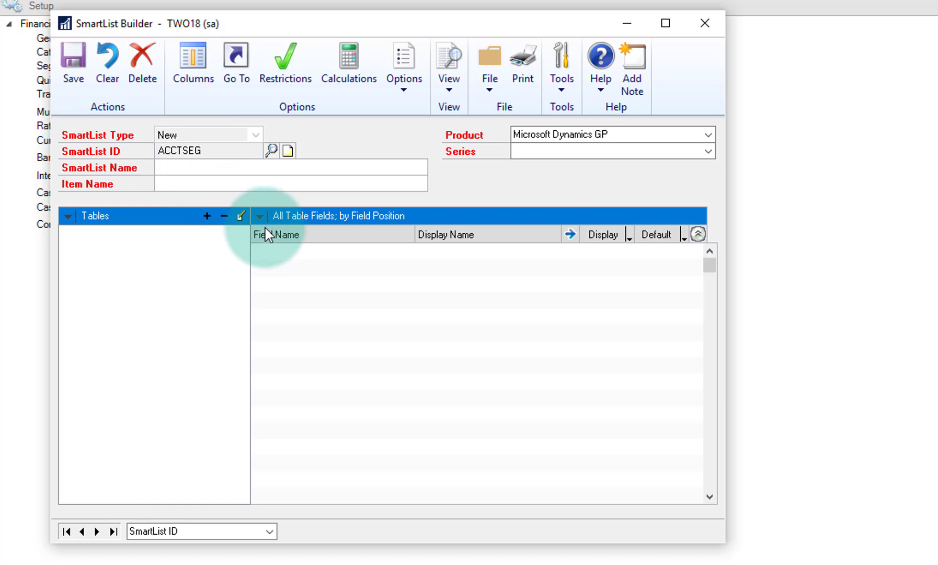
pyautogui.write('G')
pyautogui.write('L ac')
pyautogui.write('ccou')
pyautogui.press('BackSpace')
pyautogui.press('BackSpace')
pyautogui.press('BackSpace')
pyautogui.press('BackSpace')
pyautogui.write('count Segments')
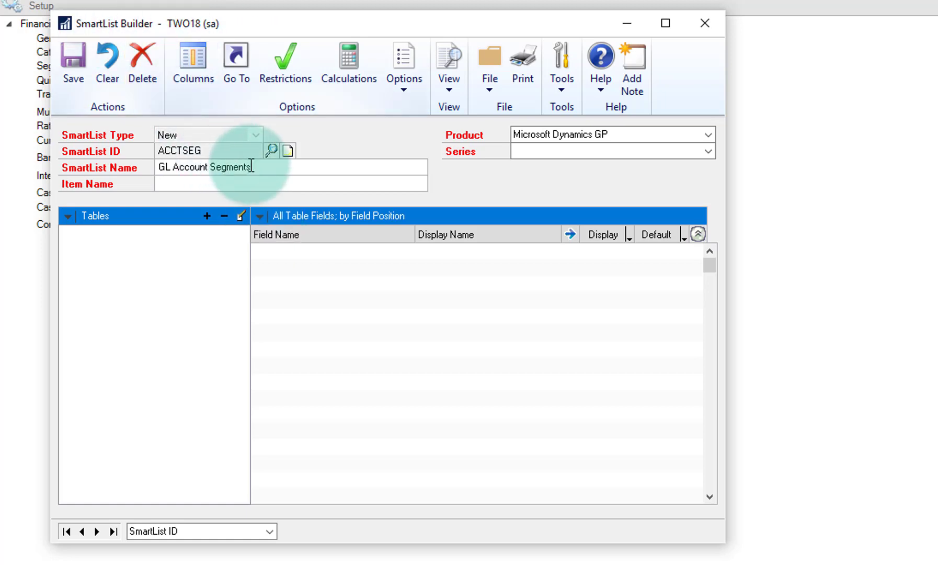
# Copy 'GL Account Segments' into Item Name and set the series to Financial
pyautogui.moveTo(264, 168); pyautogui.dragTo(157, 159)
pyautogui.hotkey('ctrl', 'c')
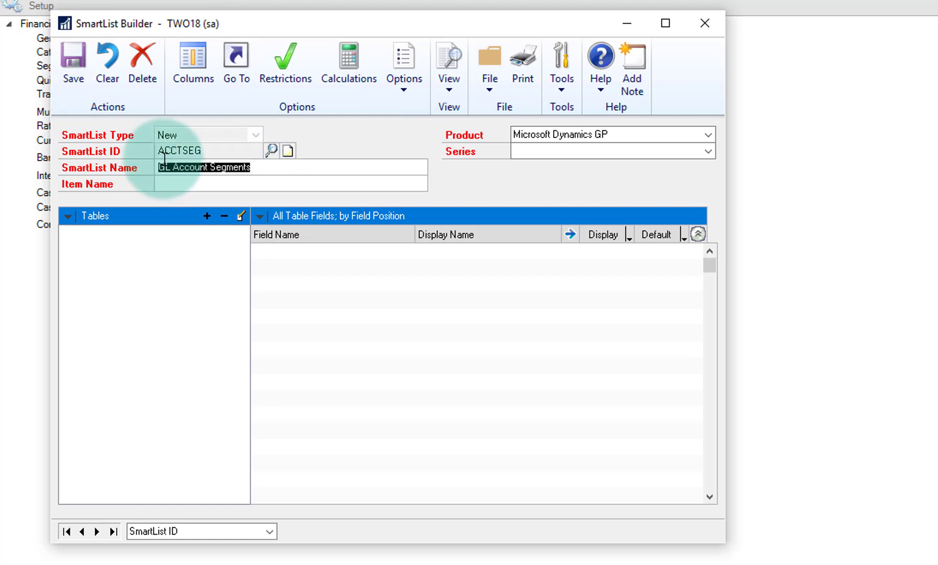
pyautogui.click(199, 183)
pyautogui.hotkey('ctrl', 'v')
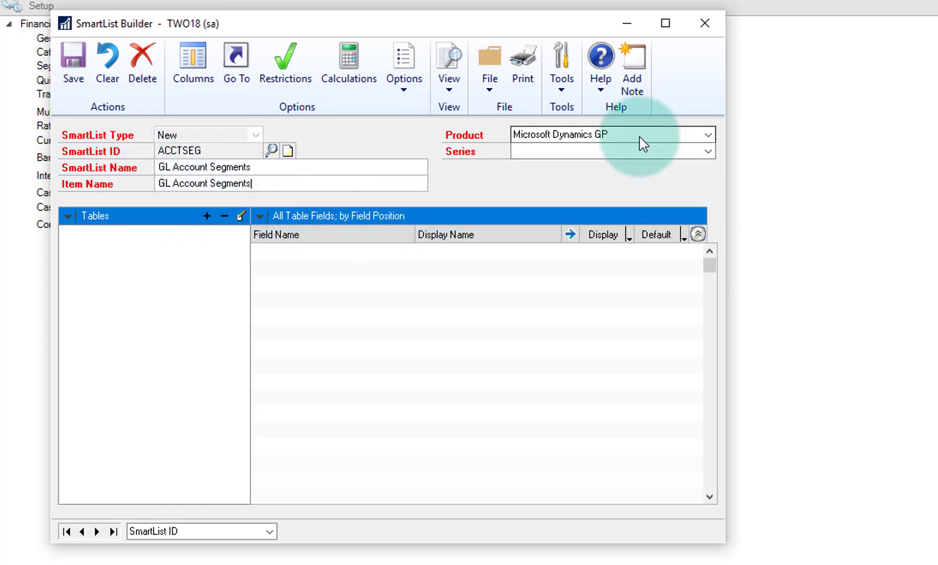
pyautogui.click(608, 151)
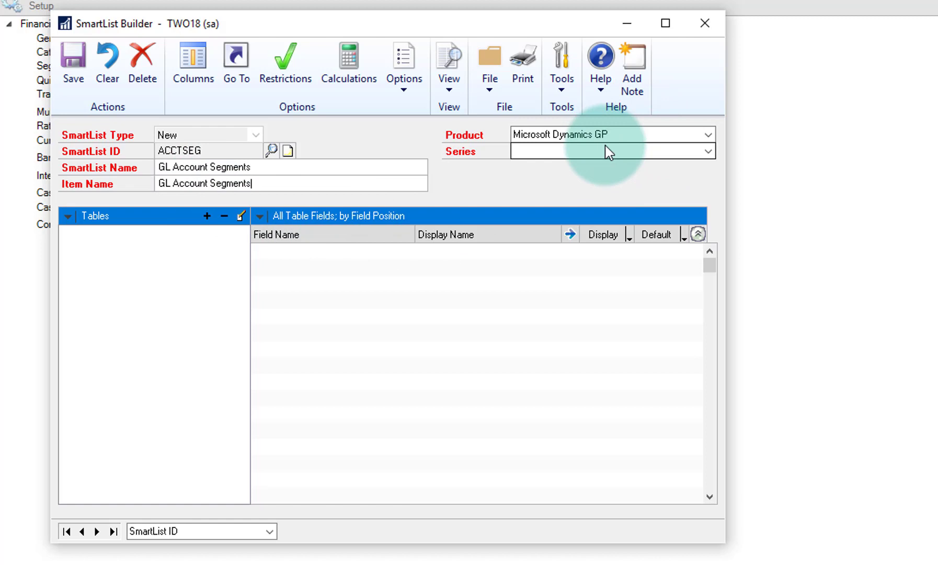
pyautogui.click(586, 150)
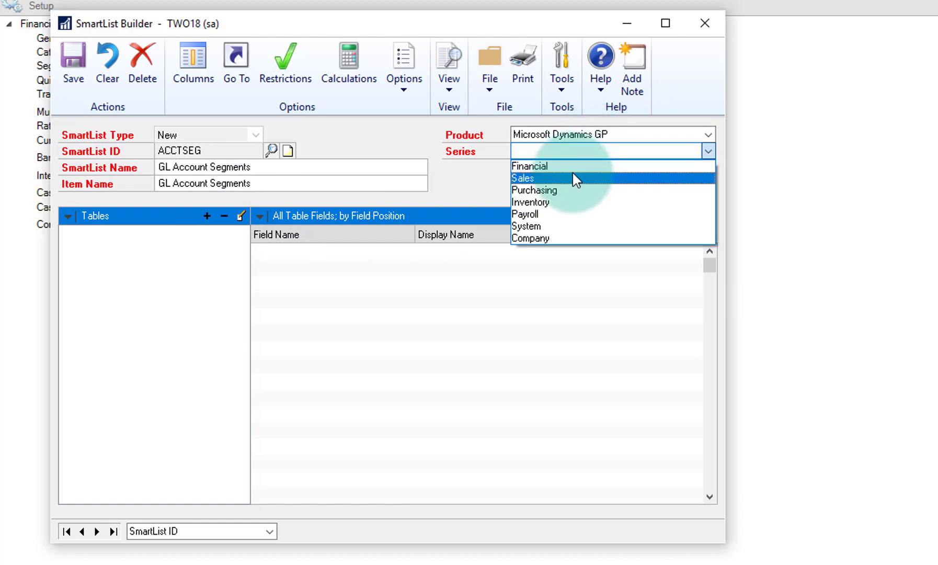
pyautogui.click(574, 166)
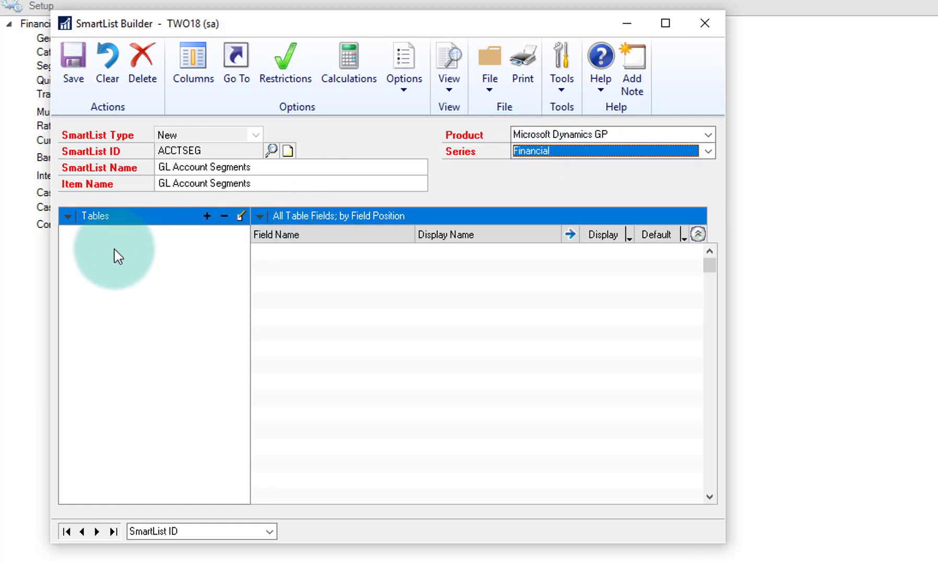
# Add a Microsoft Dynamics GP table and choose Segment Description Master, keyed on Segment ID and Segment Number
pyautogui.click(208, 217)
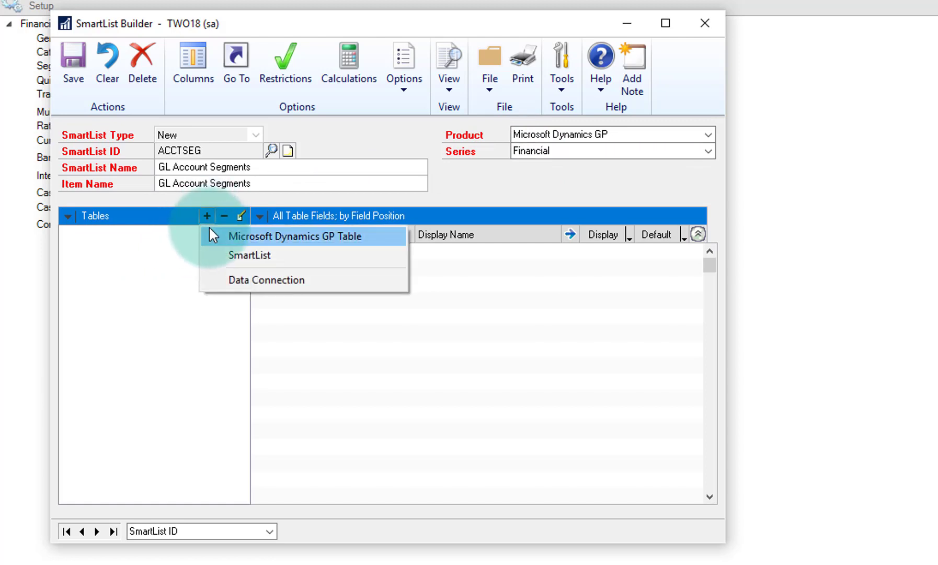
pyautogui.click(209, 228)
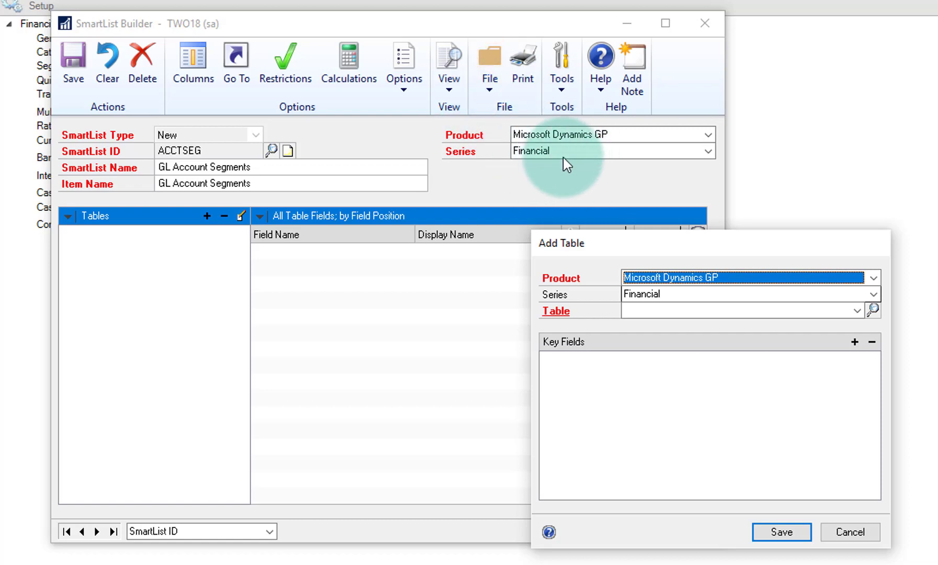
pyautogui.click(857, 310)
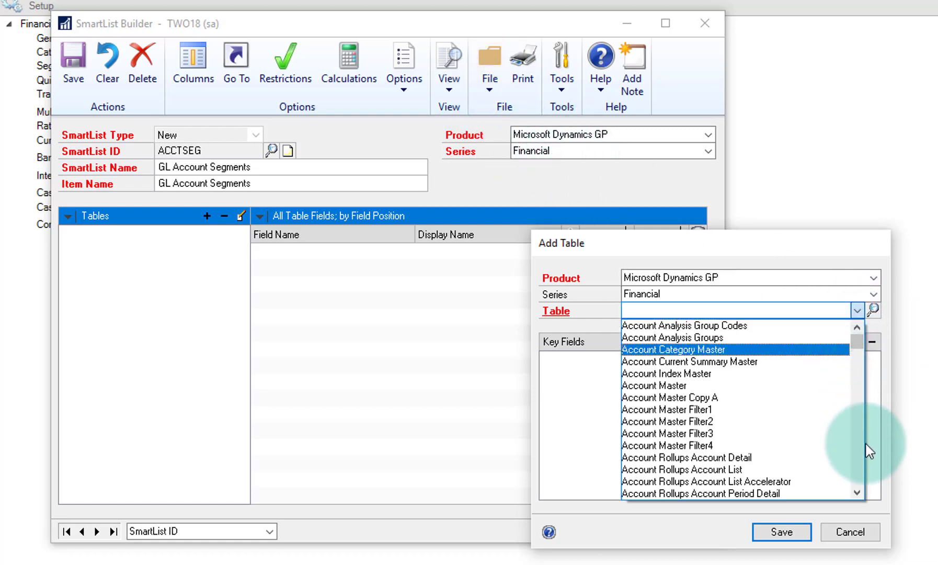
pyautogui.click(860, 463)
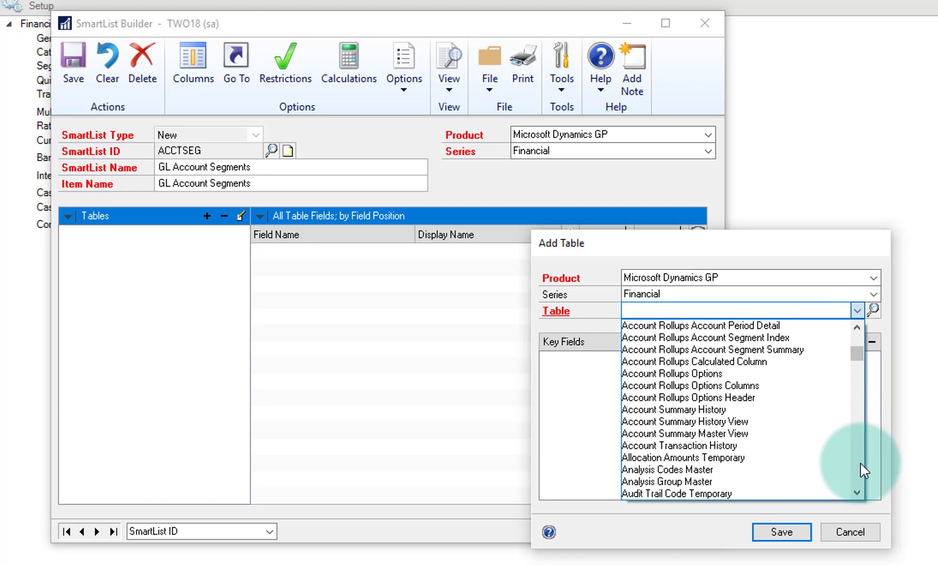
pyautogui.scroll(-16, 861, 464)
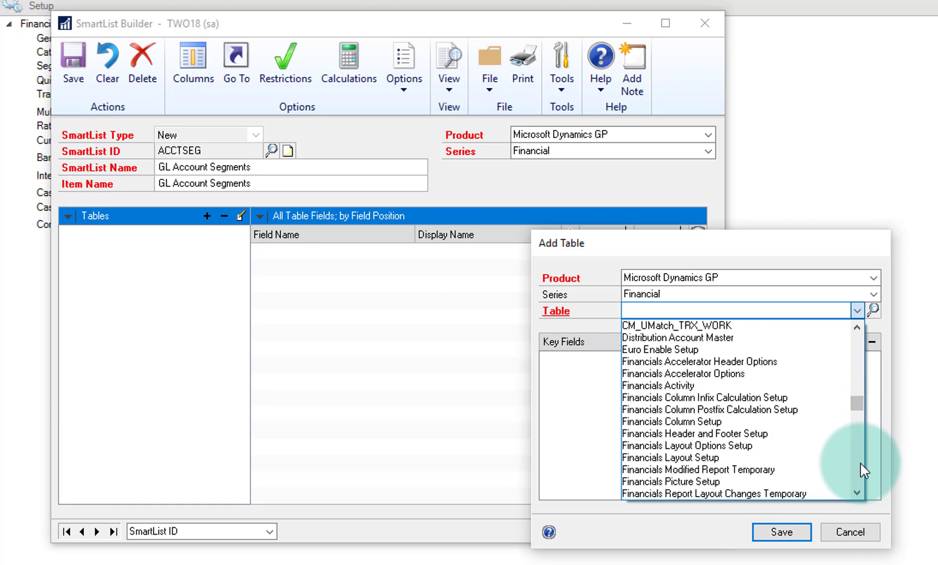
pyautogui.scroll(-20, 860, 470)
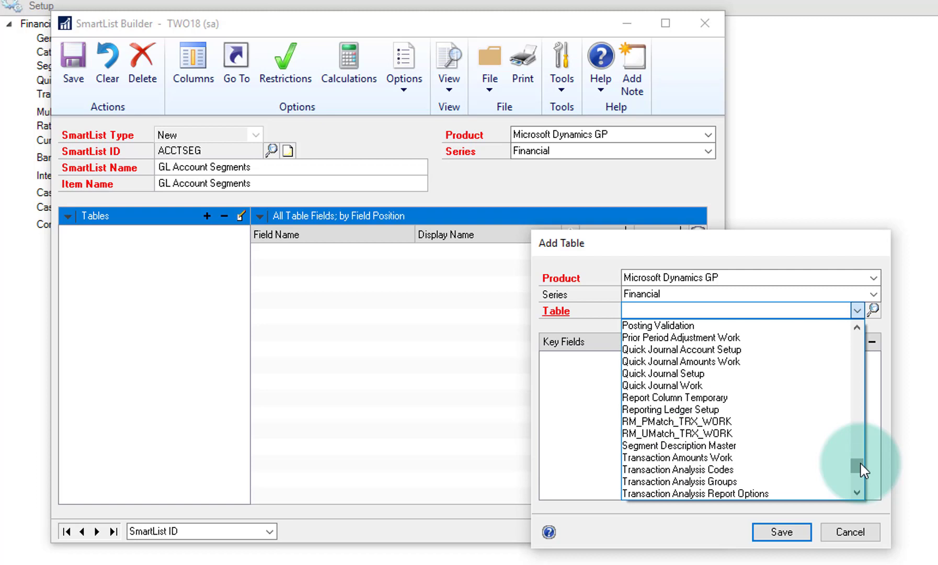
pyautogui.click(720, 443)
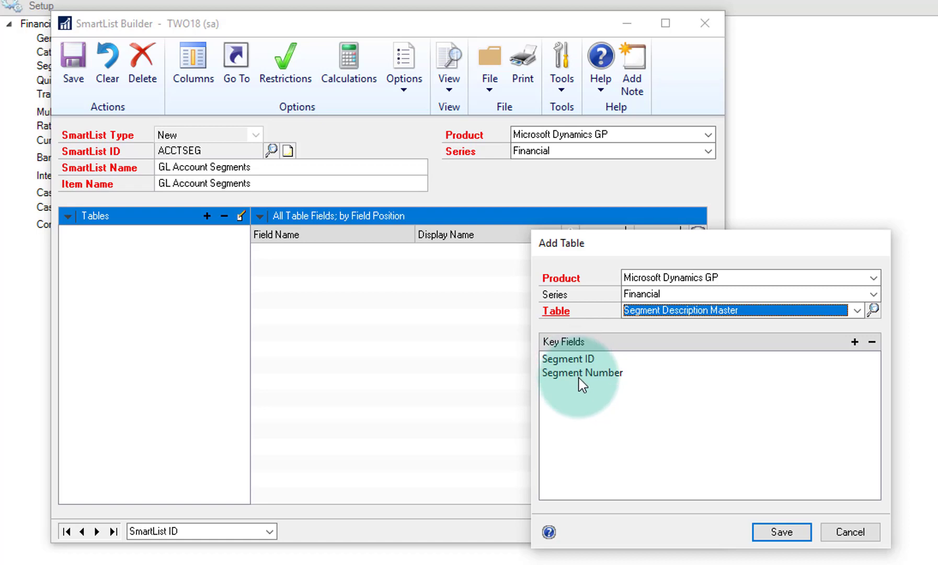
# Save the table, default Segment Number, Segment ID and Description, and hide Note Index
pyautogui.click(793, 529)
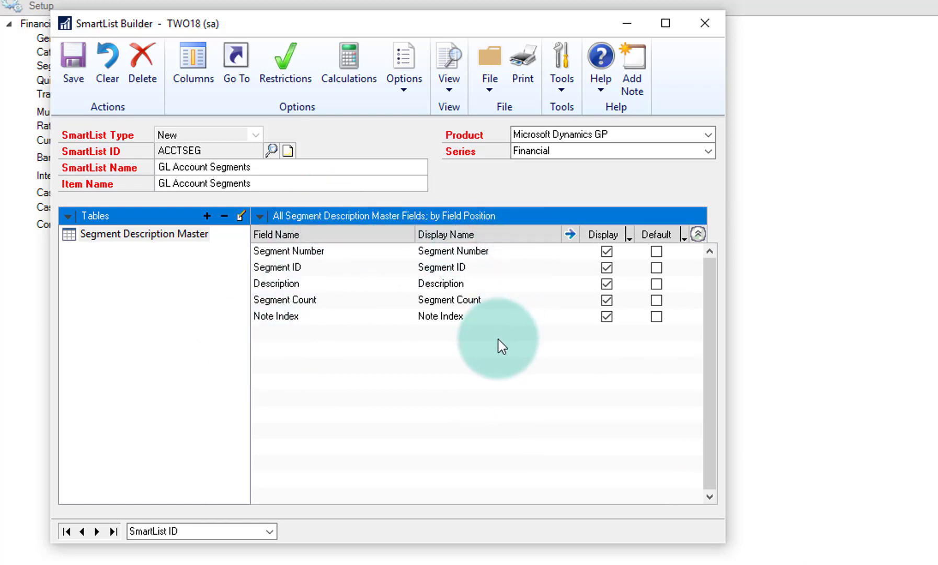
pyautogui.click(656, 251)
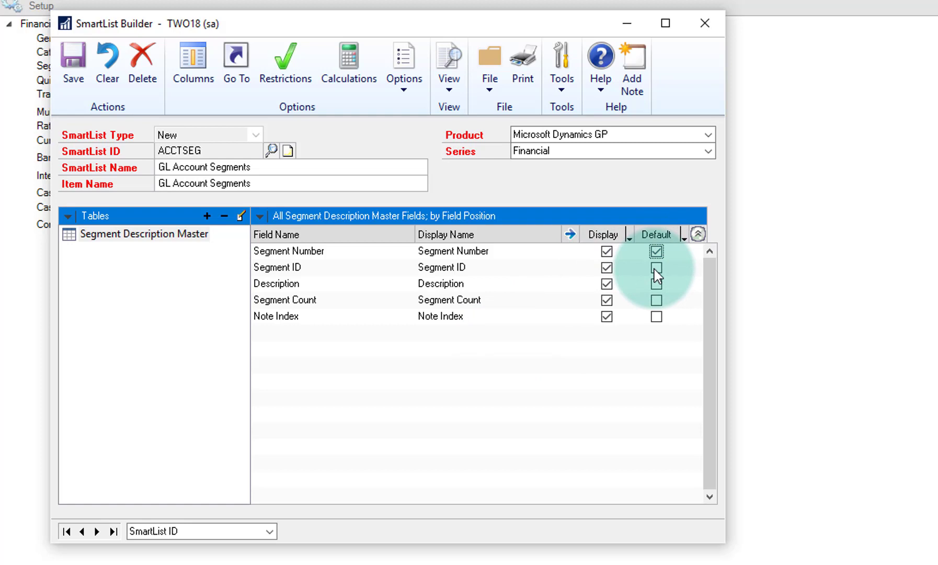
pyautogui.click(655, 269)
pyautogui.click(654, 287)
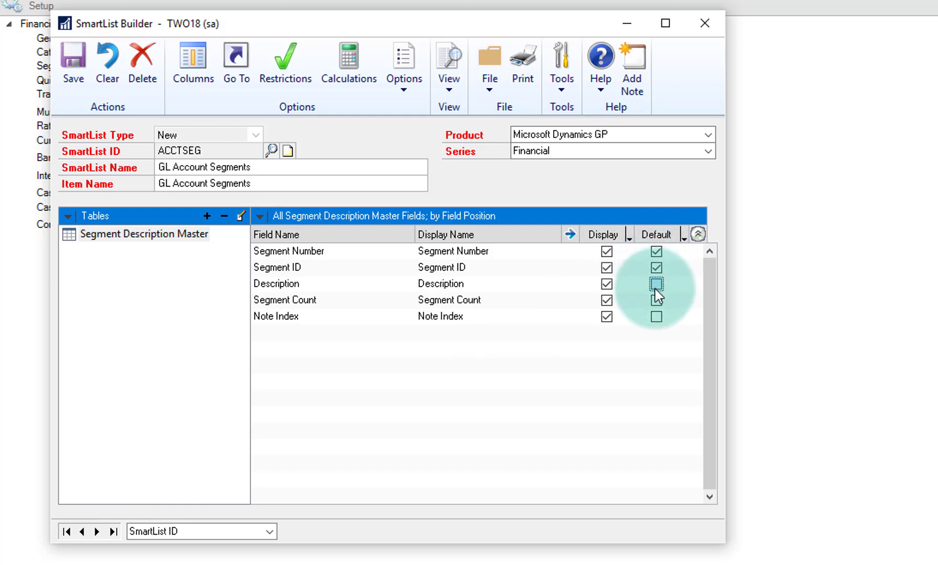
pyautogui.click(607, 316)
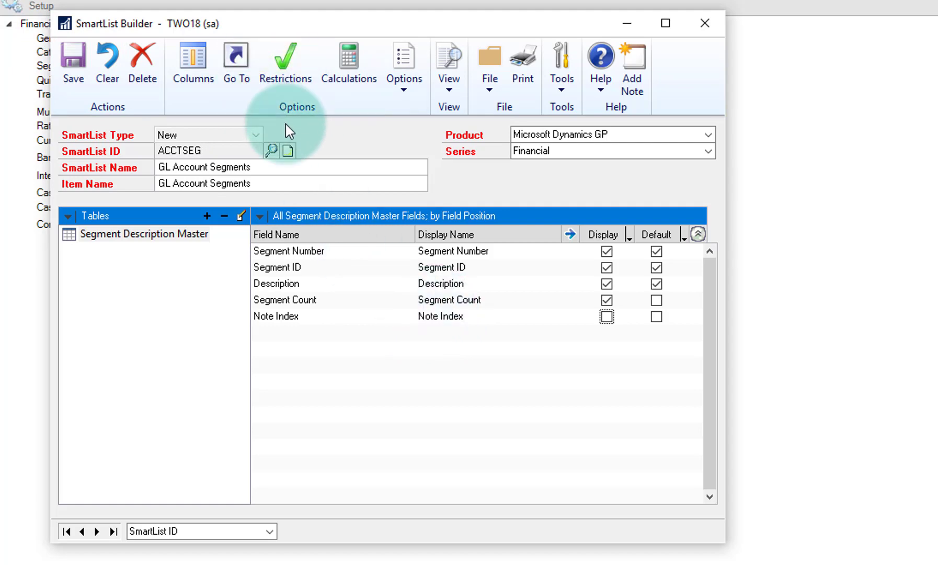
# Add Open Form Go To 'GL Account Segments': Microsoft Dynamics GP, Financial, Account Segment Setup form
pyautogui.click(236, 58)
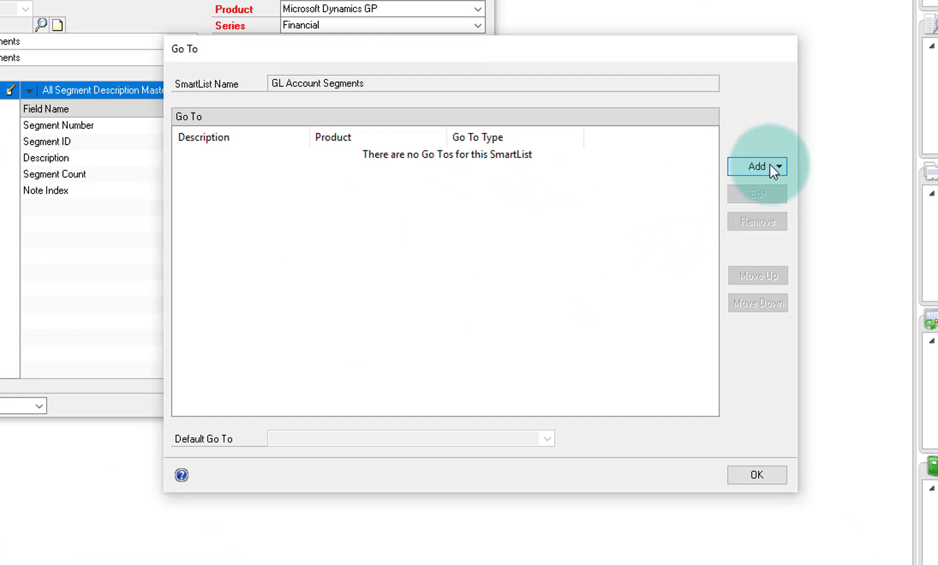
pyautogui.click(936, 257)
pyautogui.click(779, 207)
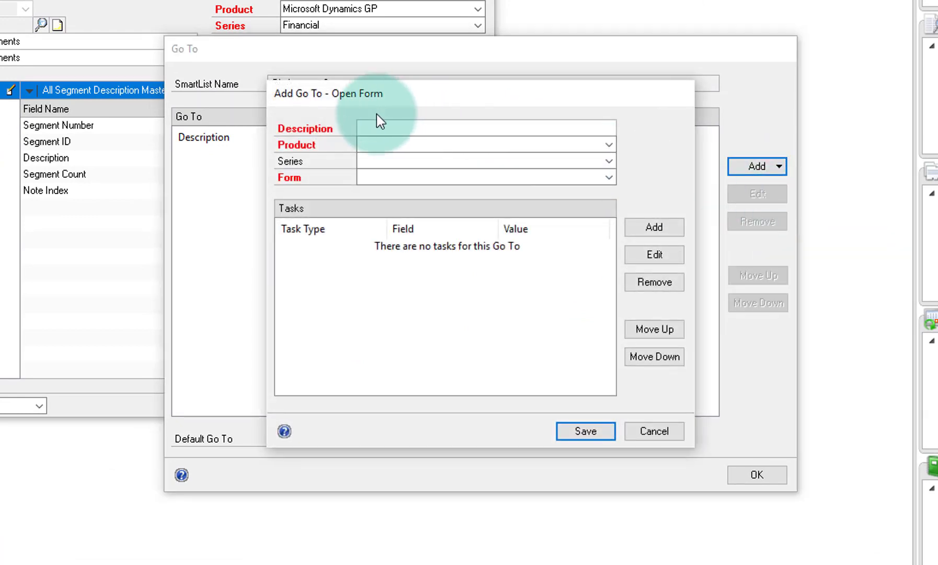
pyautogui.write('GL Account Segments')
pyautogui.click(447, 142)
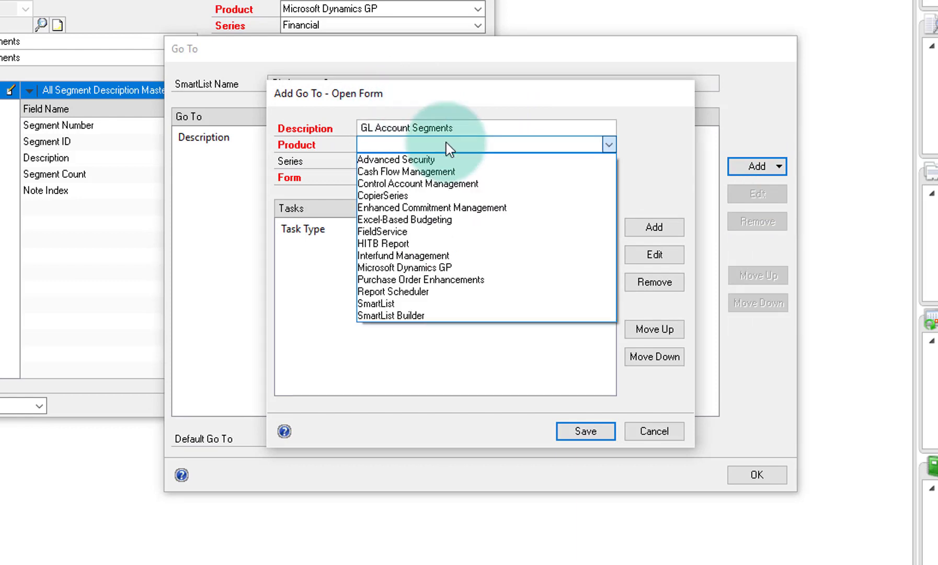
pyautogui.click(434, 266)
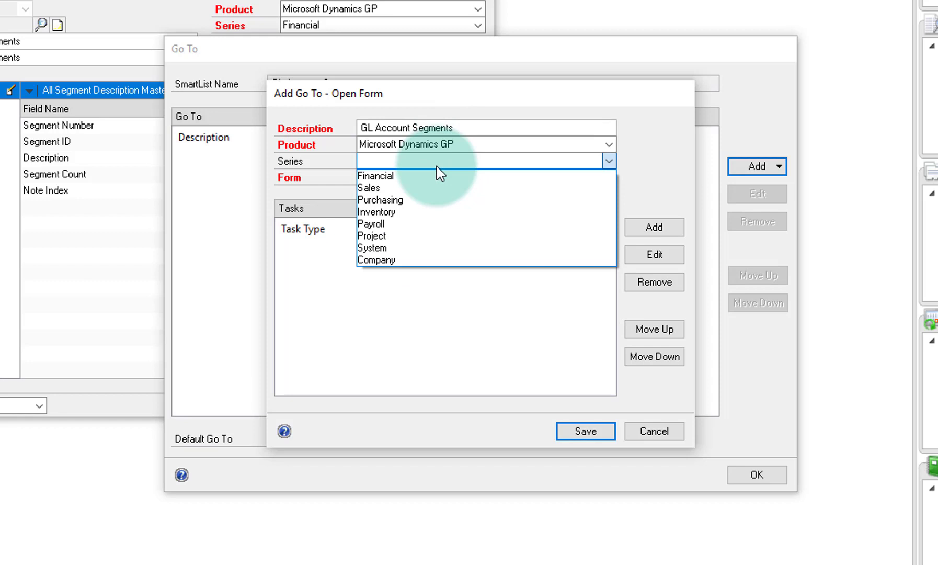
pyautogui.click(437, 163)
pyautogui.click(430, 175)
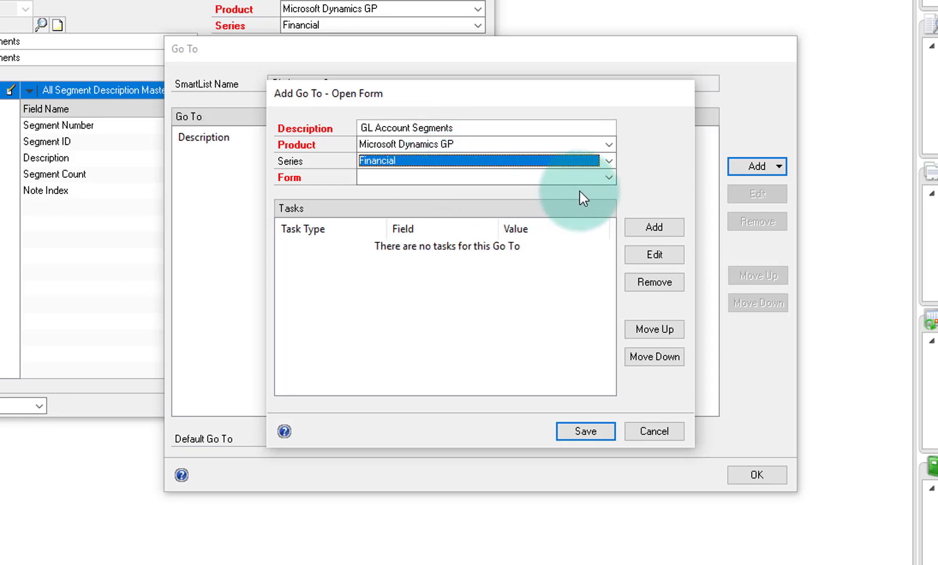
pyautogui.click(609, 177)
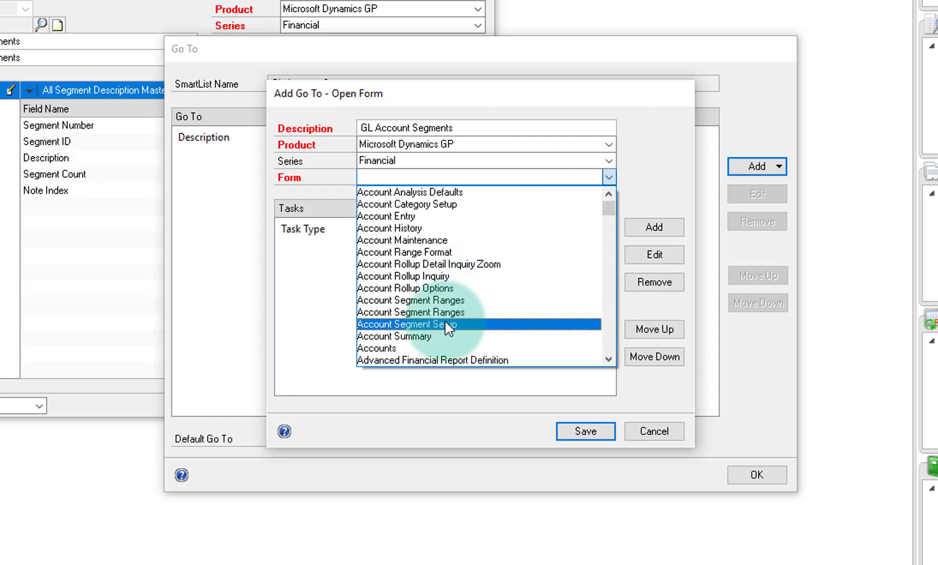
pyautogui.click(445, 321)
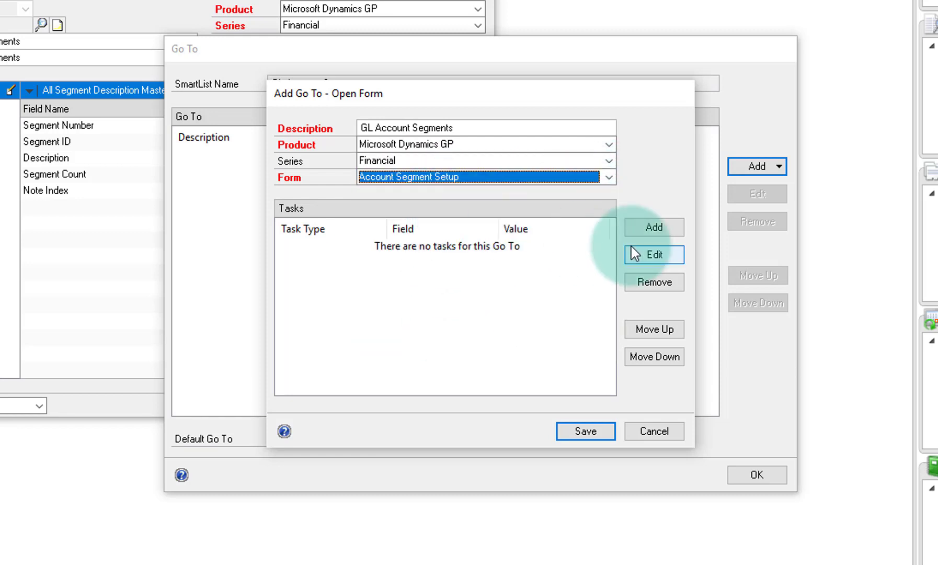
# Add a task setting field Segment ID from Segment Description Master's Segment ID value
pyautogui.click(661, 233)
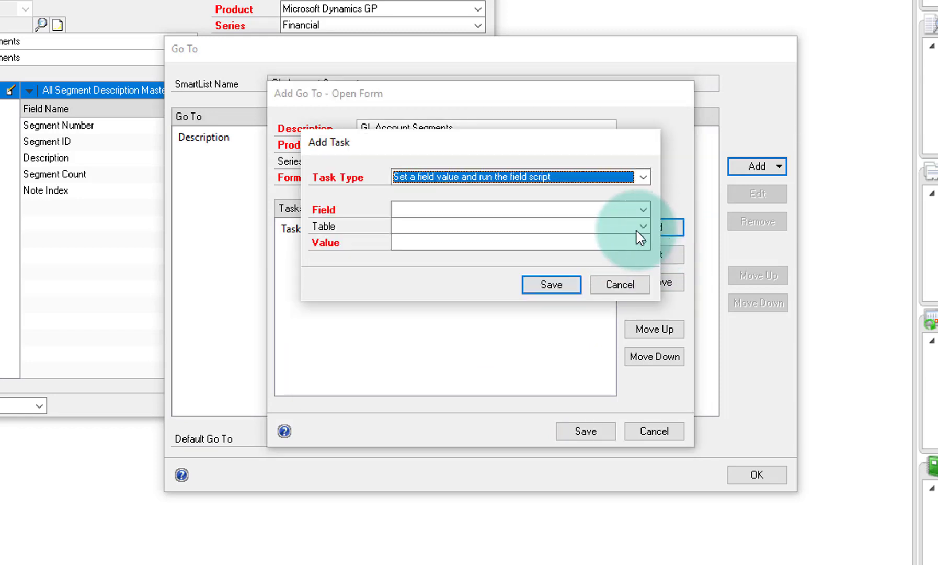
pyautogui.click(494, 210)
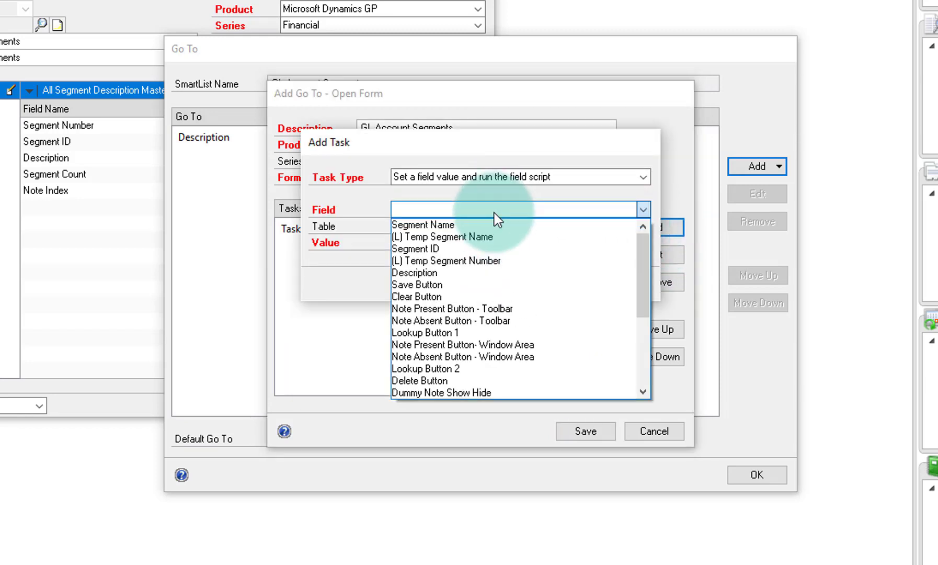
pyautogui.click(446, 249)
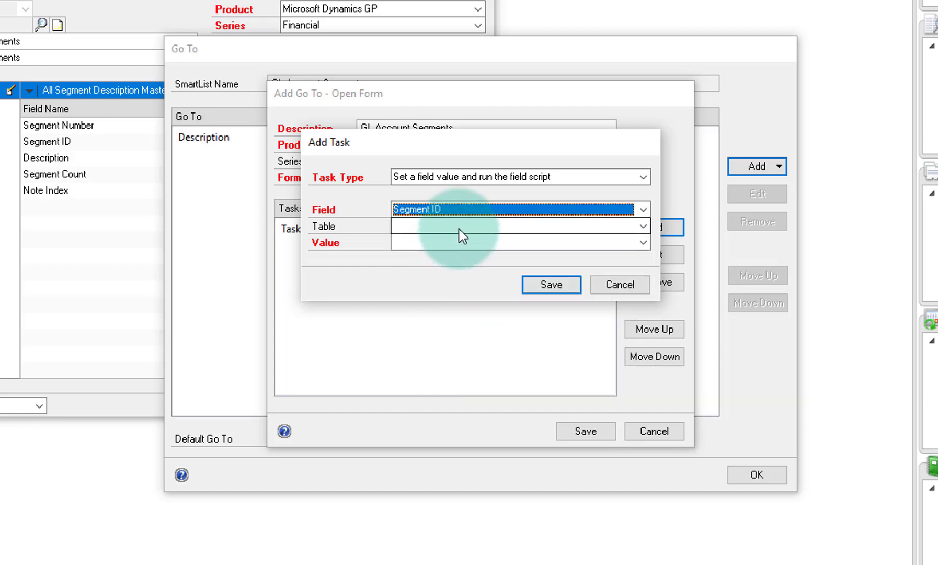
pyautogui.click(463, 235)
pyautogui.click(448, 241)
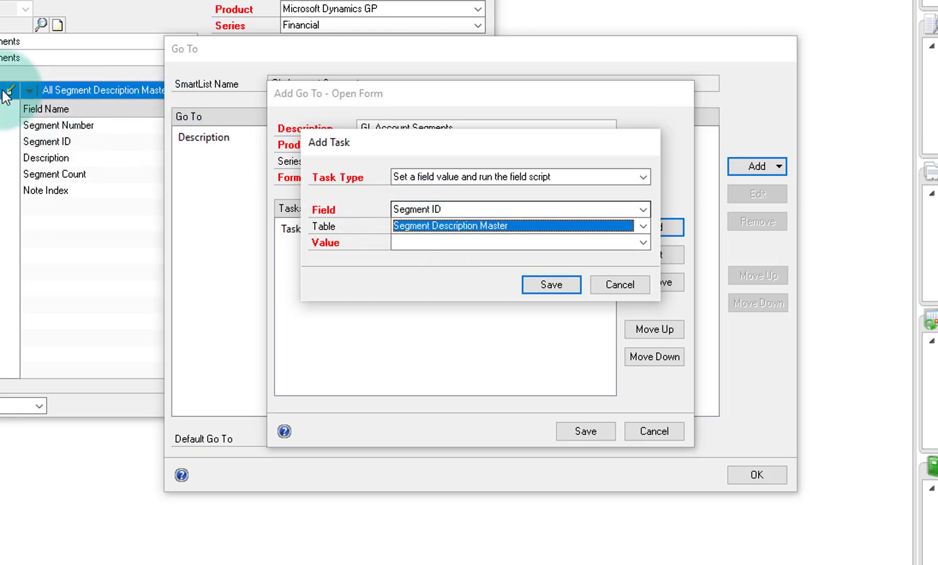
pyautogui.click(537, 242)
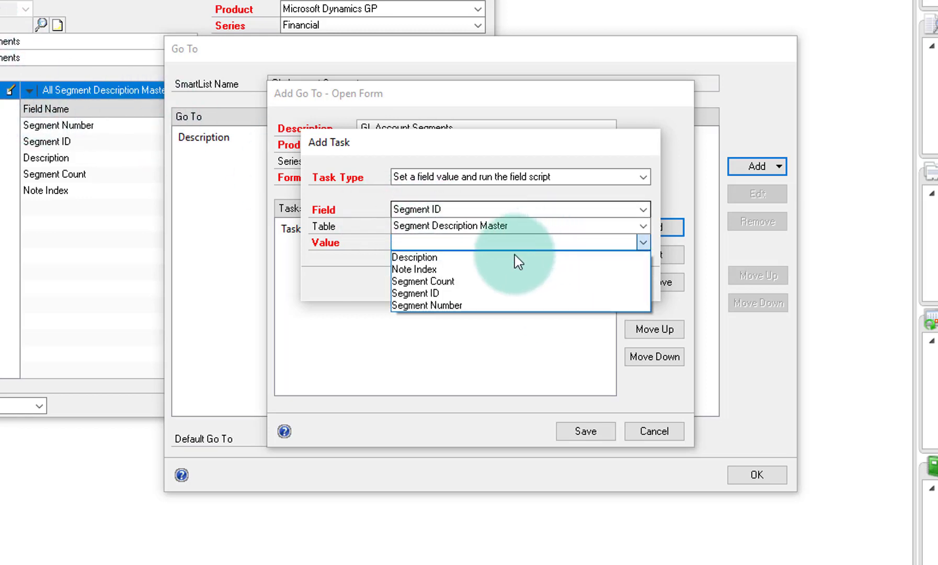
pyautogui.click(459, 292)
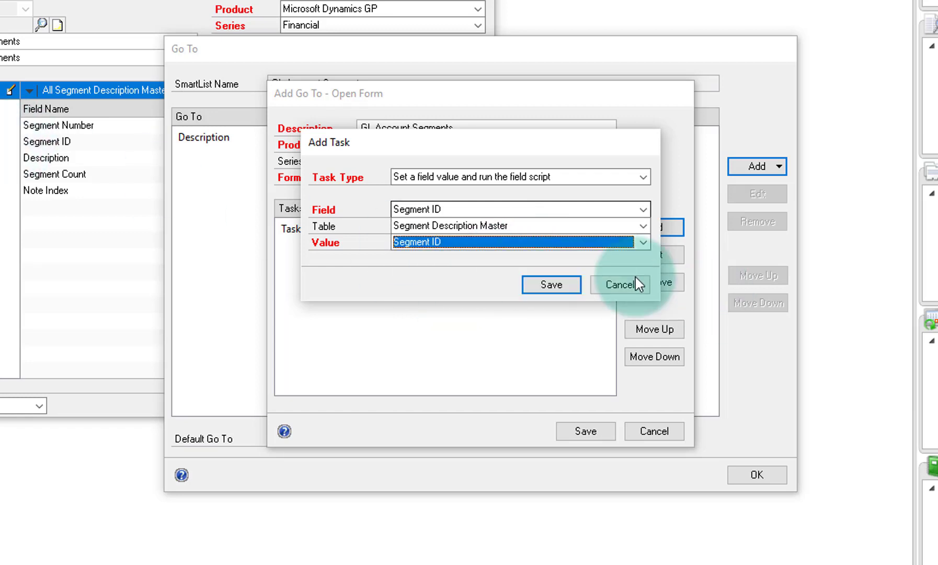
pyautogui.click(557, 283)
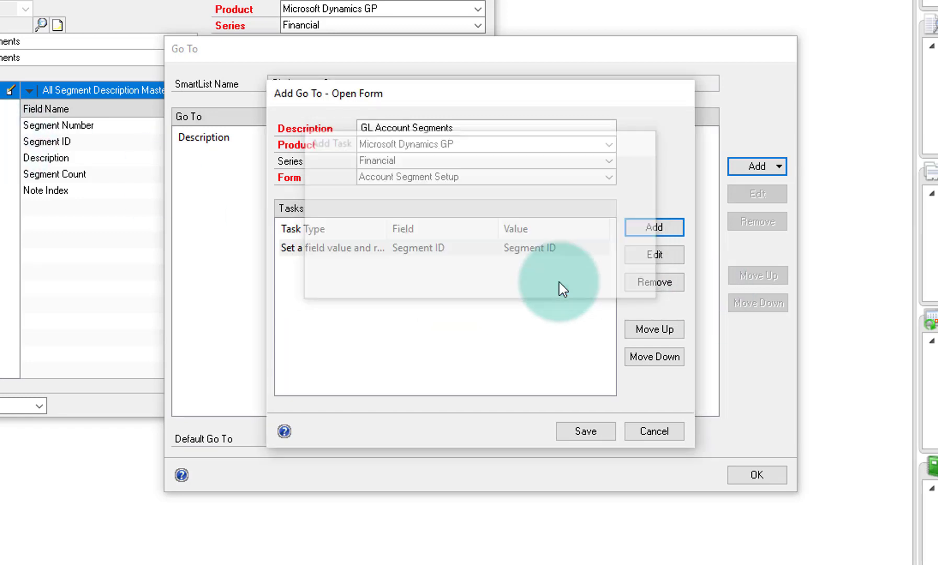
# Save the Go To as the default Go To, then save and close the SmartList
pyautogui.click(588, 432)
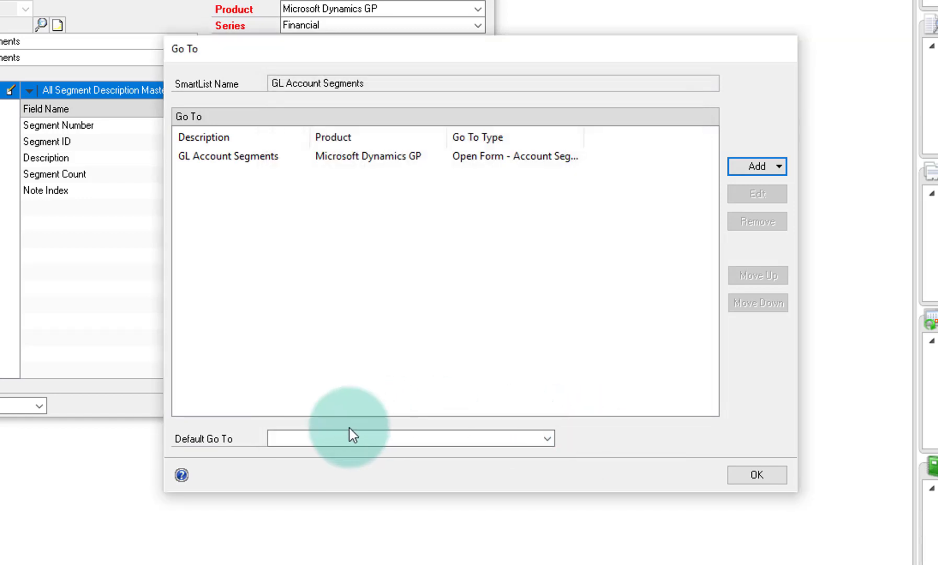
pyautogui.click(473, 440)
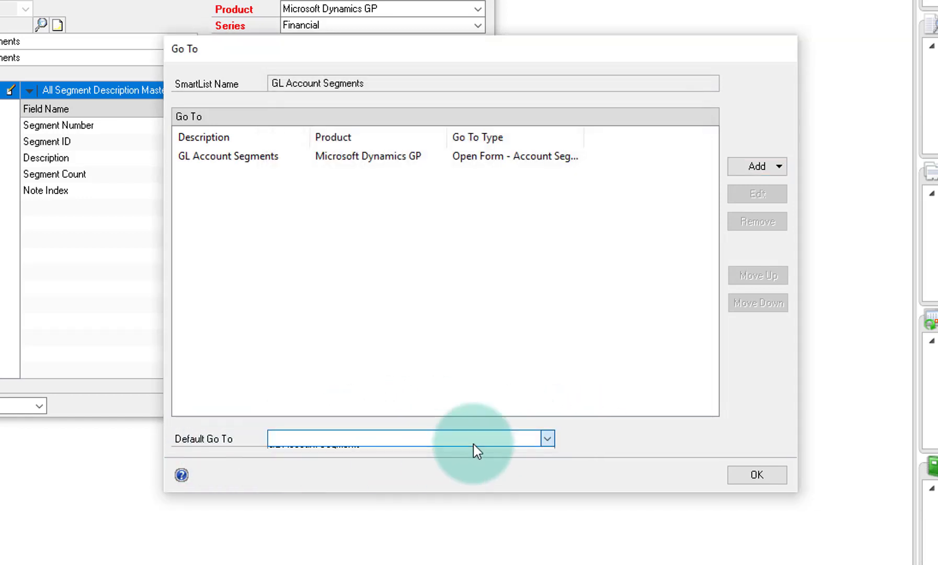
pyautogui.click(432, 451)
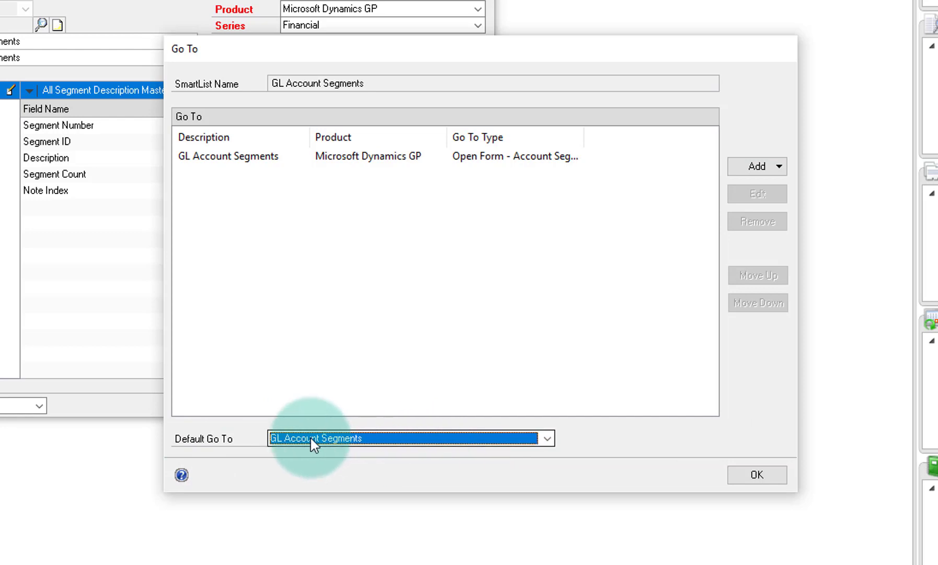
pyautogui.click(747, 473)
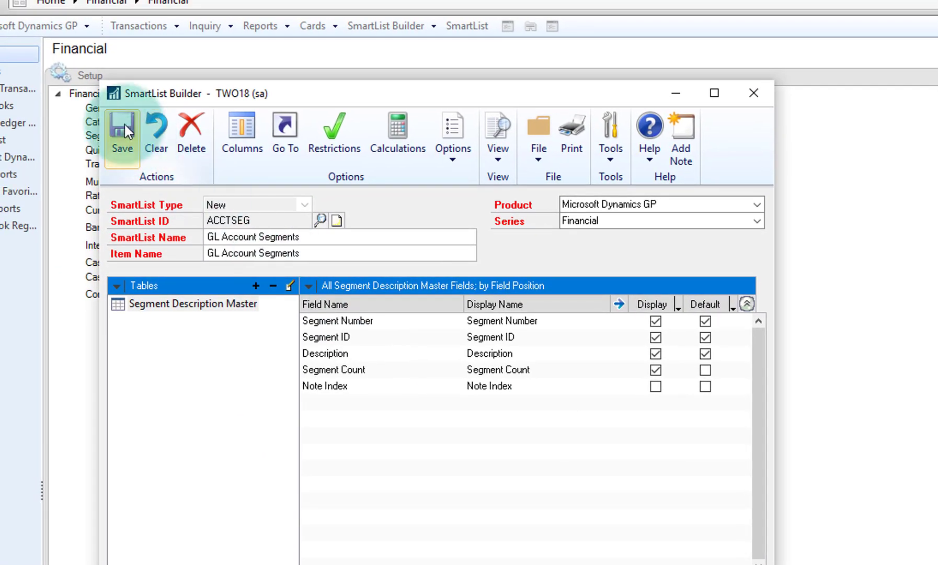
pyautogui.click(124, 122)
pyautogui.click(767, 93)
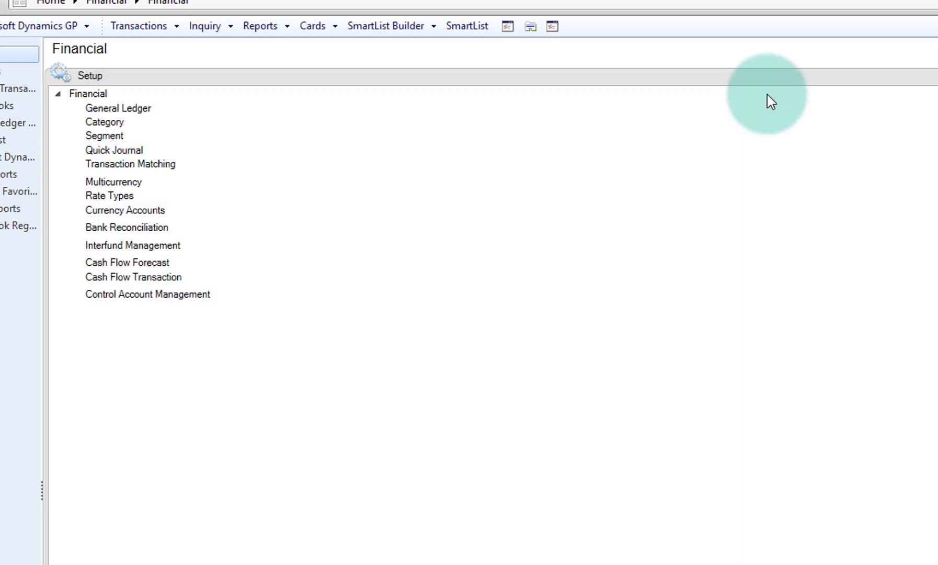
# Open SmartList and run Financial > GL Account Segments
pyautogui.click(460, 30)
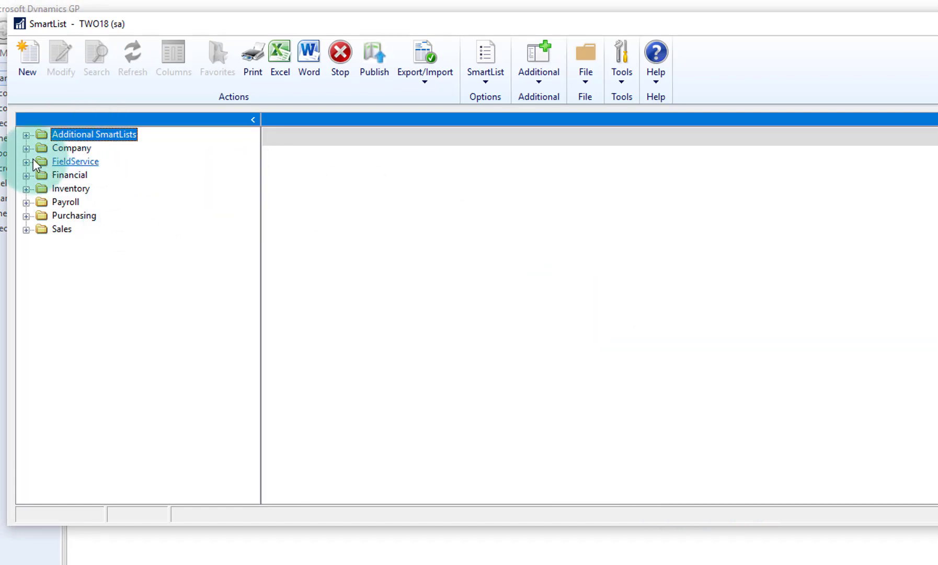
pyautogui.click(27, 175)
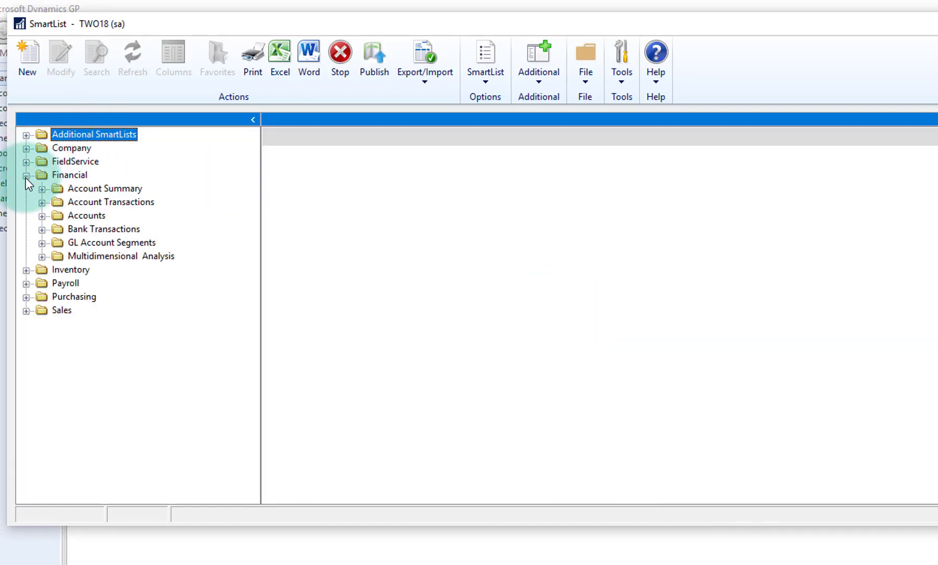
pyautogui.click(42, 242)
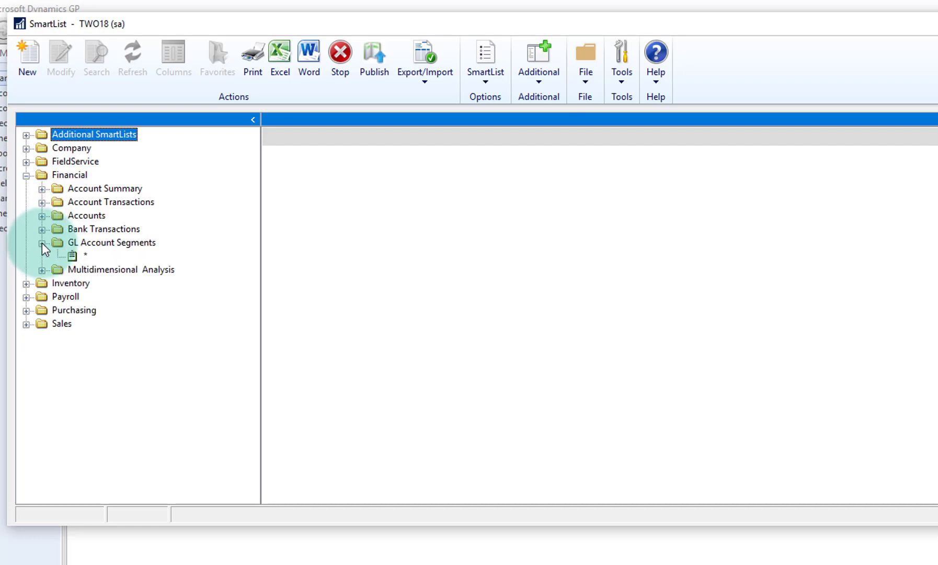
pyautogui.click(78, 256)
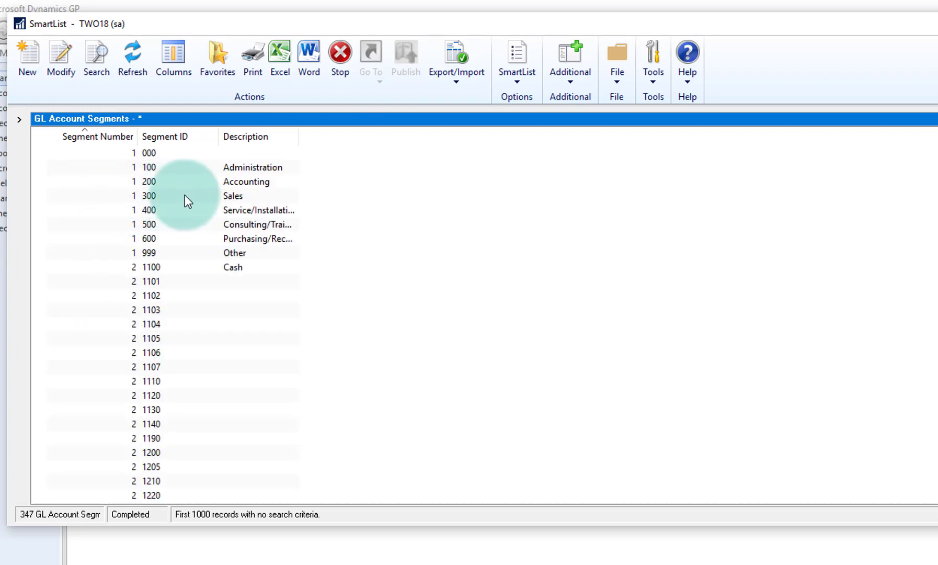
# Review the displayed and available columns, leaving the column set unchanged
pyautogui.click(176, 57)
pyautogui.click(538, 523)
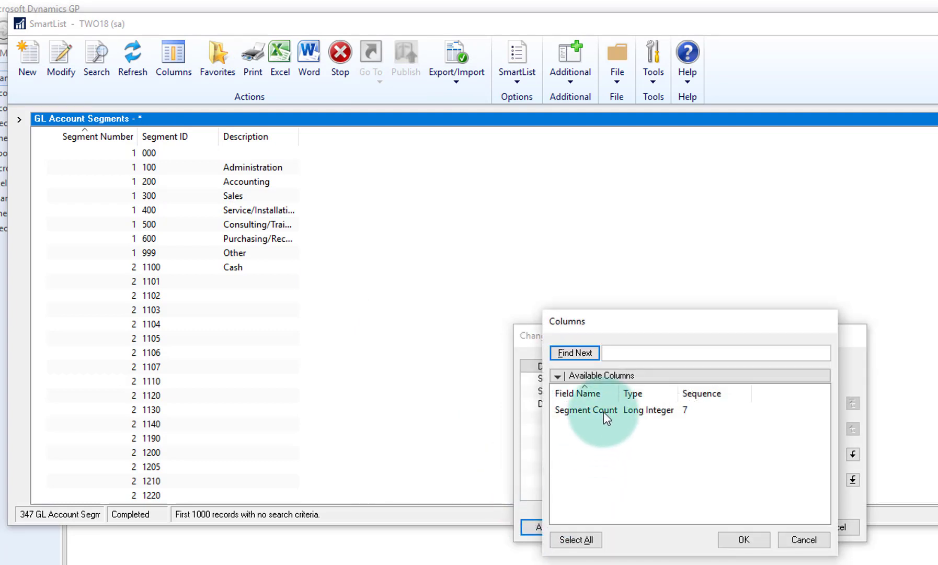
pyautogui.click(801, 540)
pyautogui.click(827, 525)
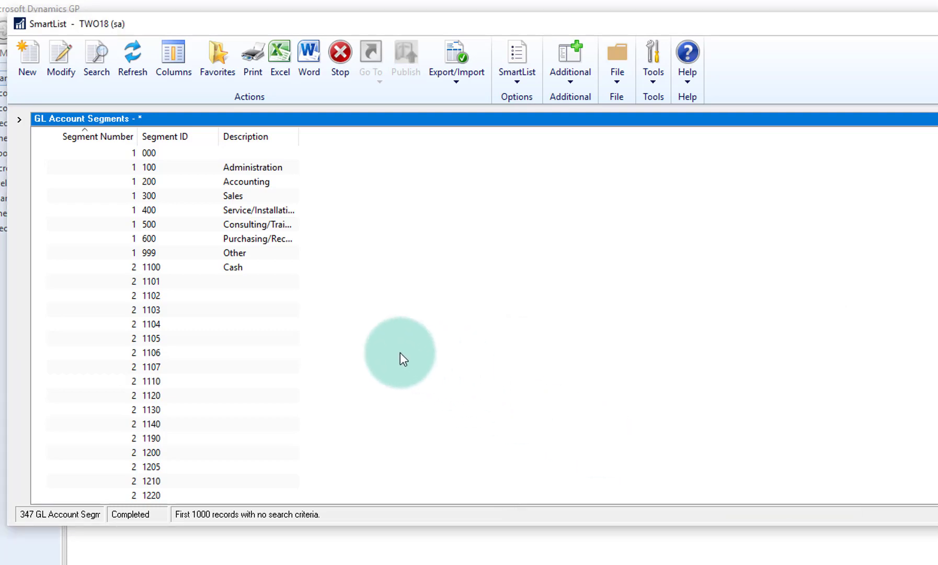
# Double-click segment 600 Purchasing/Receiving to open it in Account Segment Setup, then close it
pyautogui.click(230, 238)
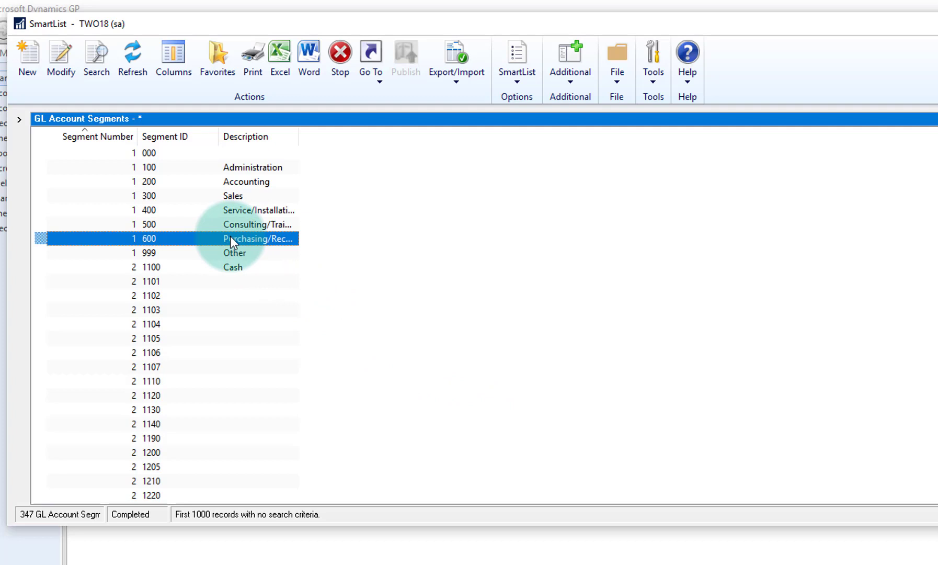
pyautogui.doubleClick(230, 238)
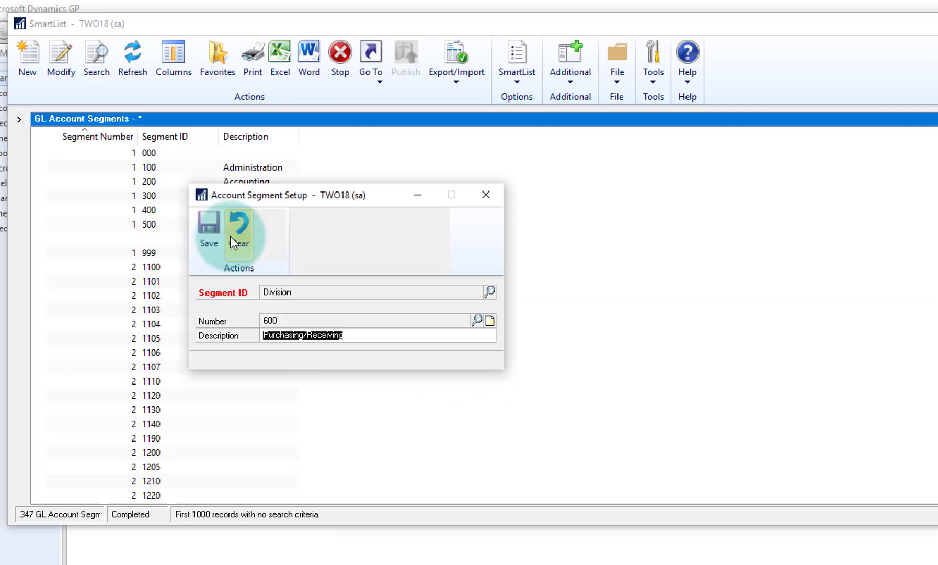
pyautogui.click(373, 336)
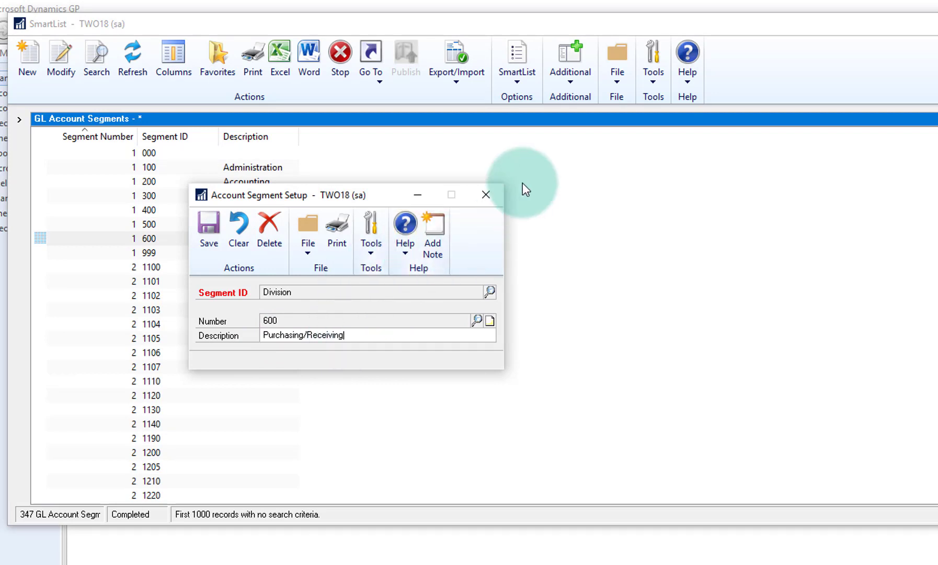
pyautogui.click(486, 194)
# Open segment 600 via the GL Account Segments Go To, then export the list to Excel
pyautogui.click(228, 241)
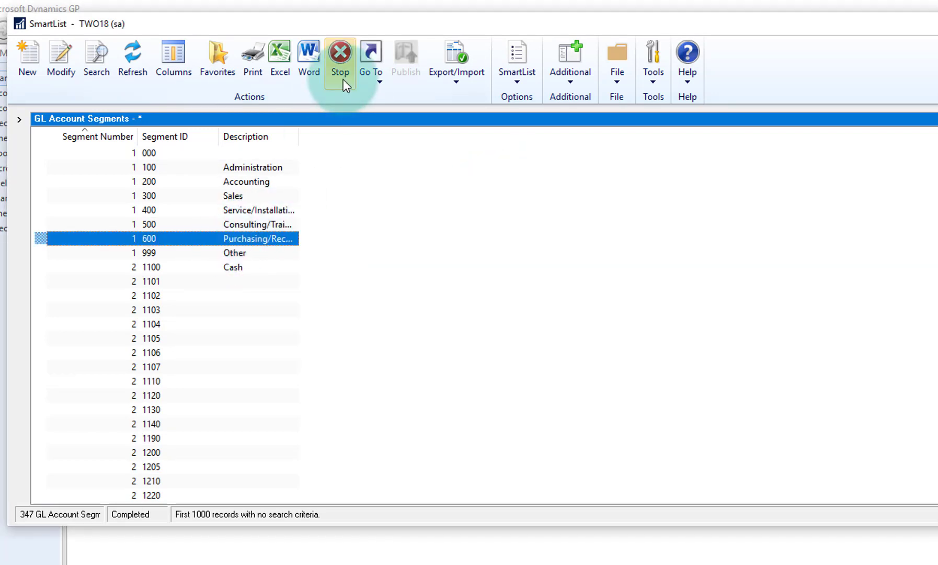
pyautogui.click(383, 56)
pyautogui.click(386, 103)
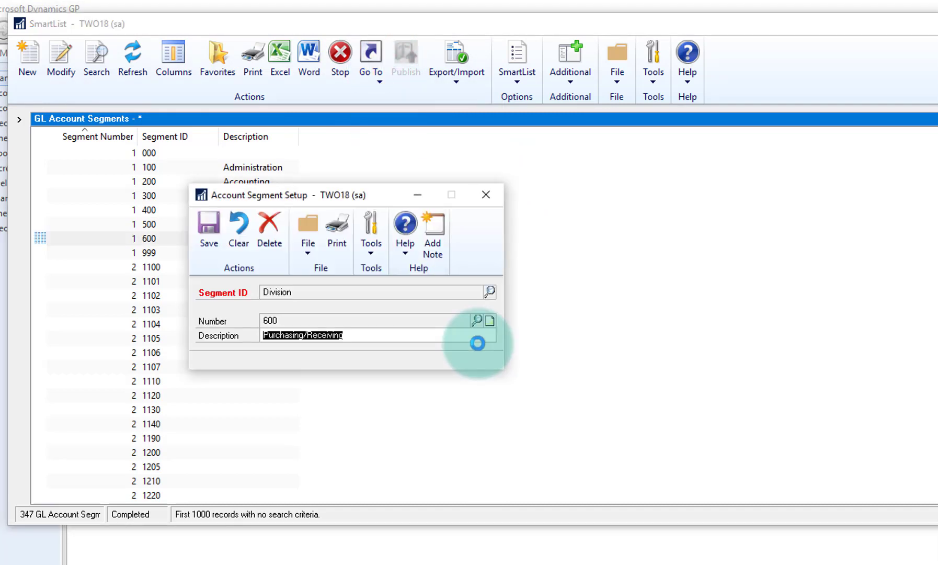
pyautogui.click(485, 195)
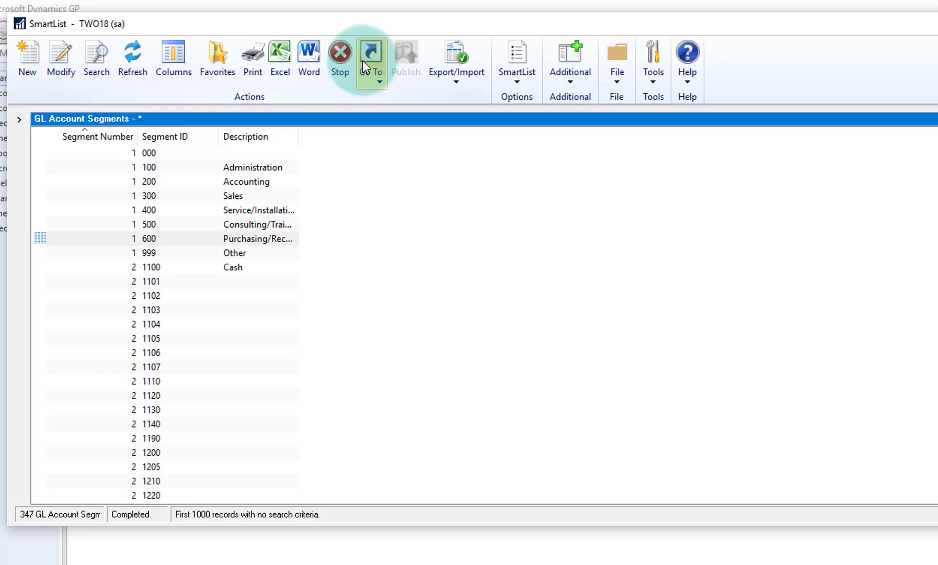
pyautogui.click(286, 61)
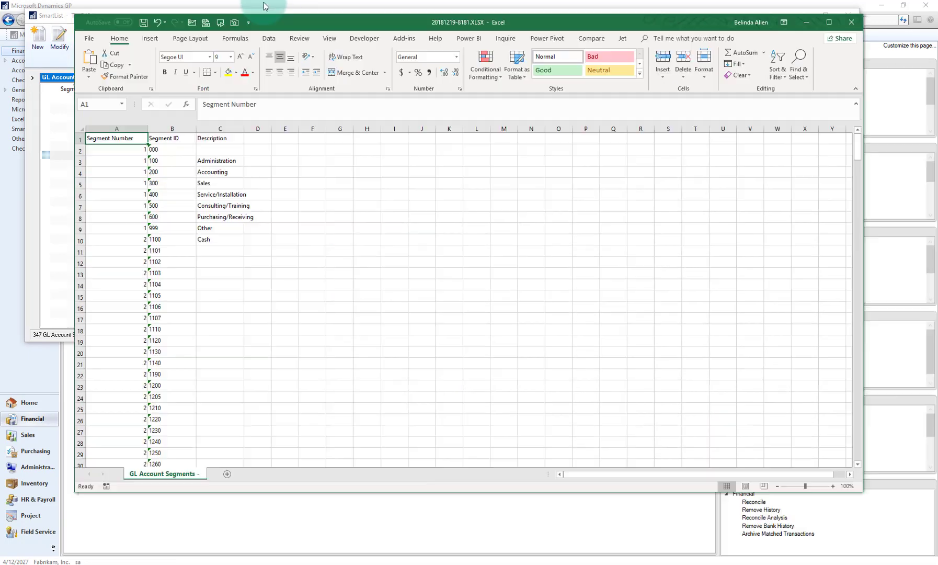
pyautogui.moveTo(339, 27); pyautogui.dragTo(307, 40)
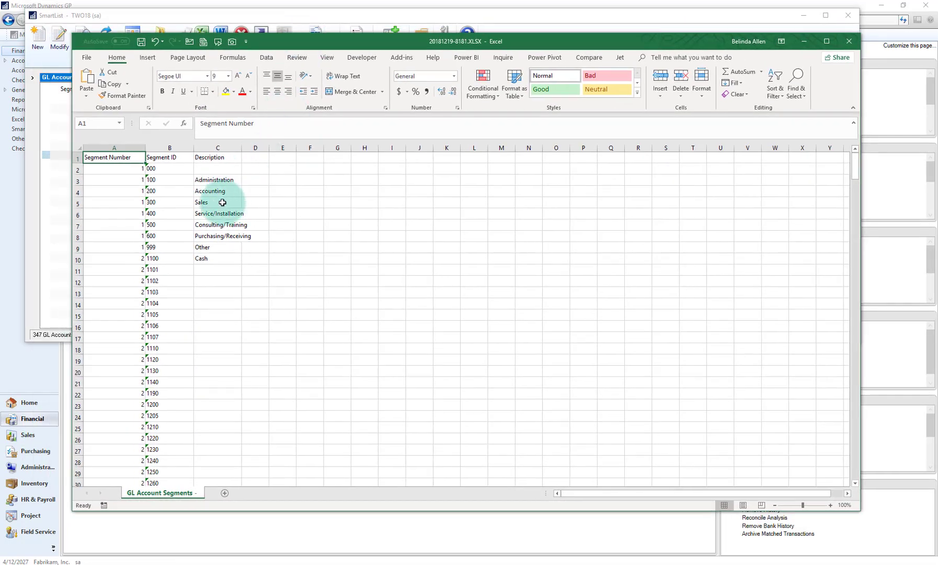